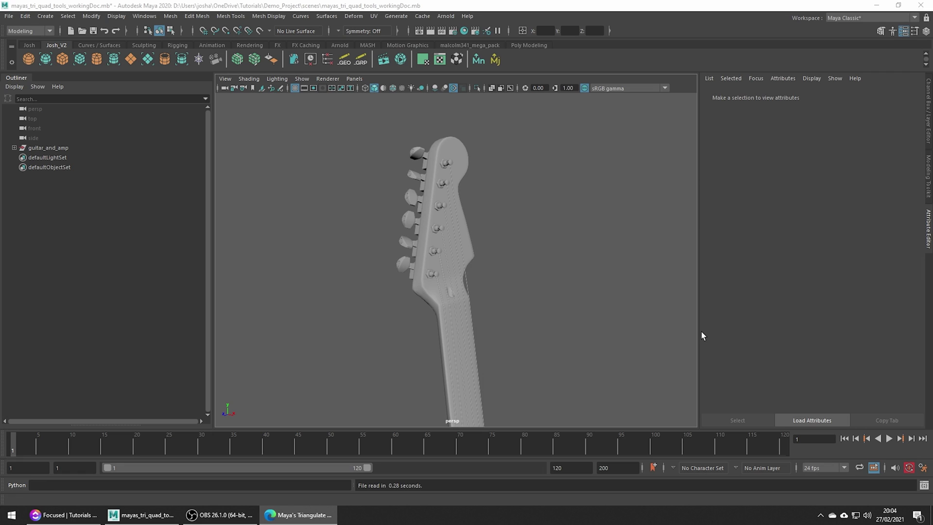
# - Select the uppermost tuning key's box mesh on the guitar headstock and isolate it in the view
pyautogui.moveTo(508, 124); pyautogui.dragTo(257, 302)
pyautogui.click(257, 302)
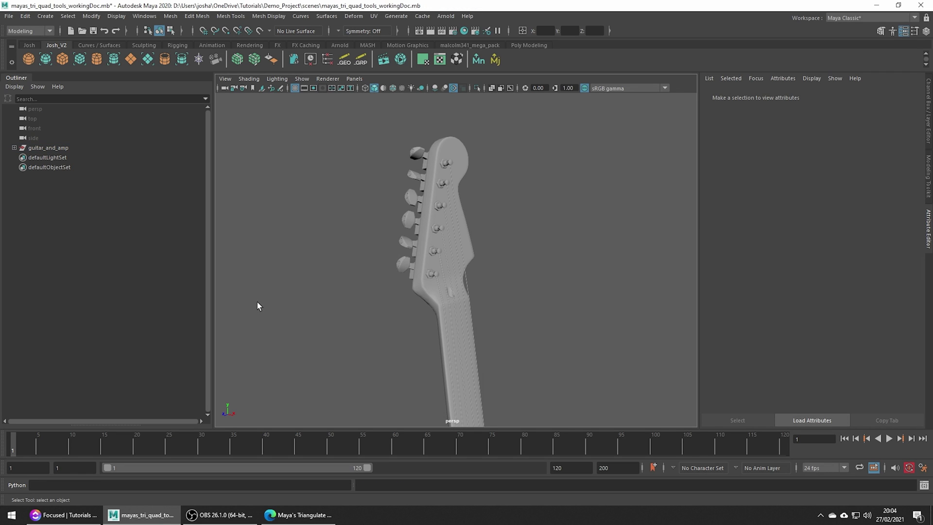
pyautogui.click(424, 159)
pyautogui.press('f')
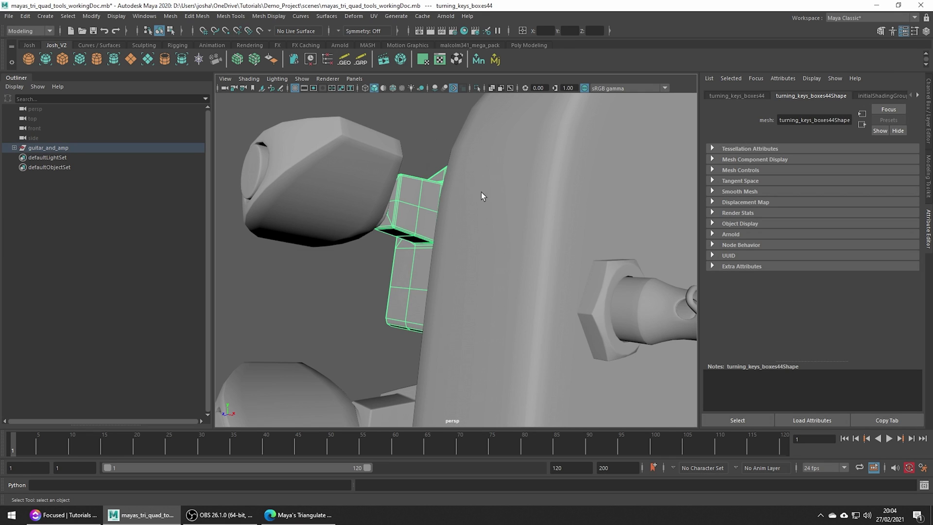
pyautogui.keyDown('alt'); pyautogui.moveTo(599, 282); pyautogui.dragTo(400, 296, button='right'); pyautogui.keyUp('alt')
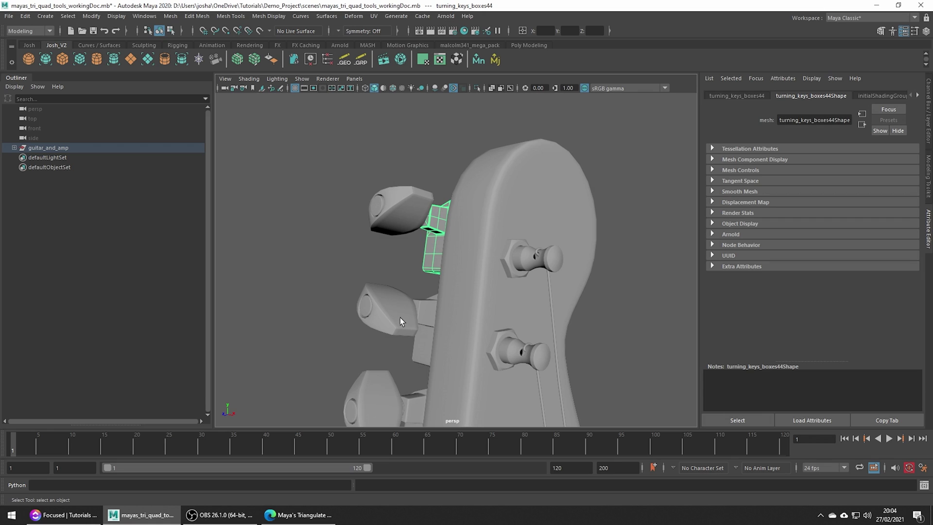
pyautogui.hotkey('ctrl', '1')
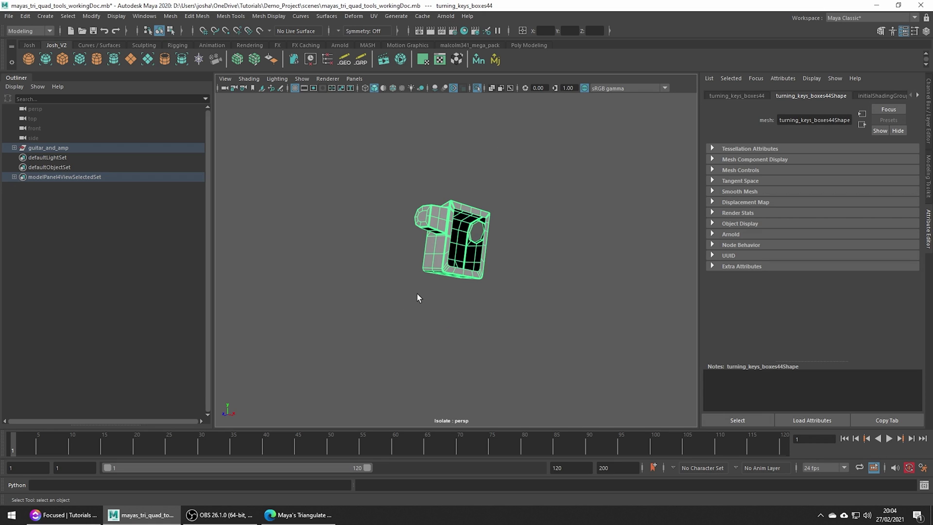
pyautogui.press('f')
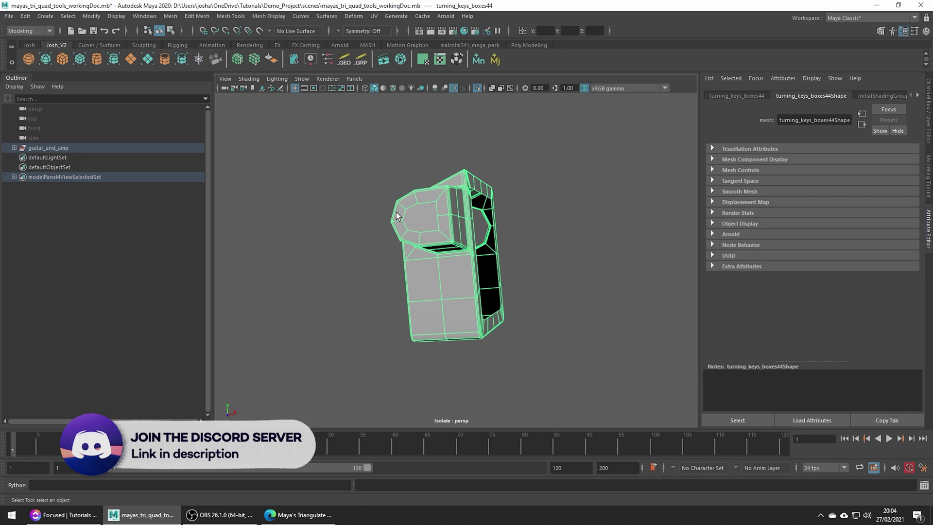
# - Triangulate the many-sided face on the box's rounded stub, and quadrangulate the resulting faces
pyautogui.rightClick(428, 206)
pyautogui.moveTo(428, 206); pyautogui.dragTo(428, 223, button='right')
pyautogui.click(430, 215)
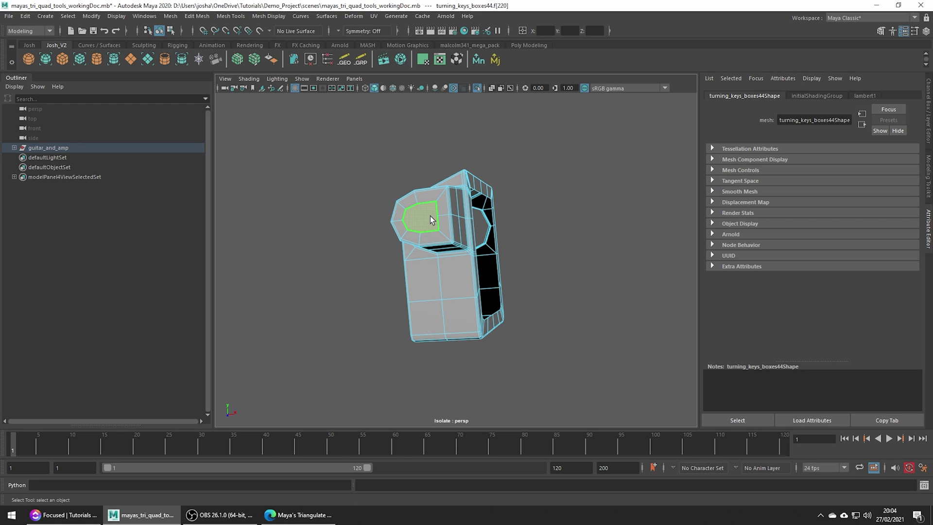
pyautogui.click(171, 17)
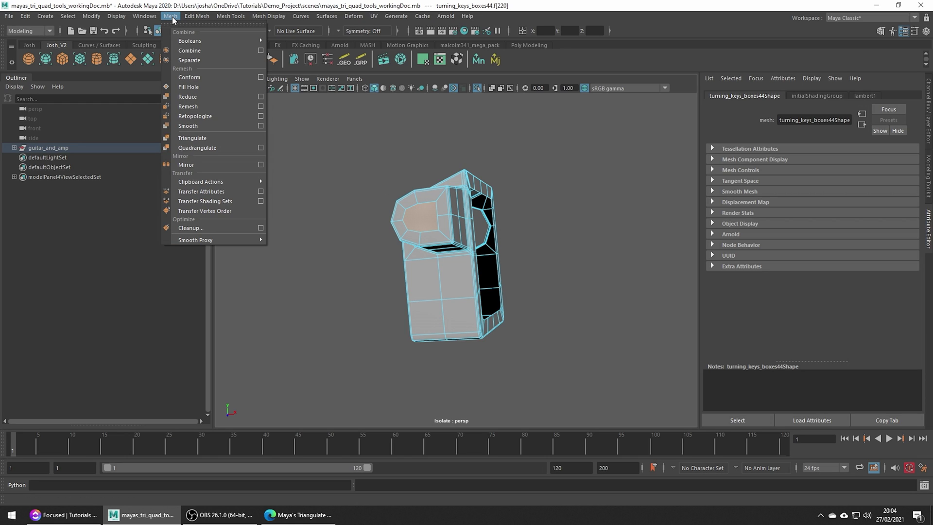
pyautogui.click(228, 139)
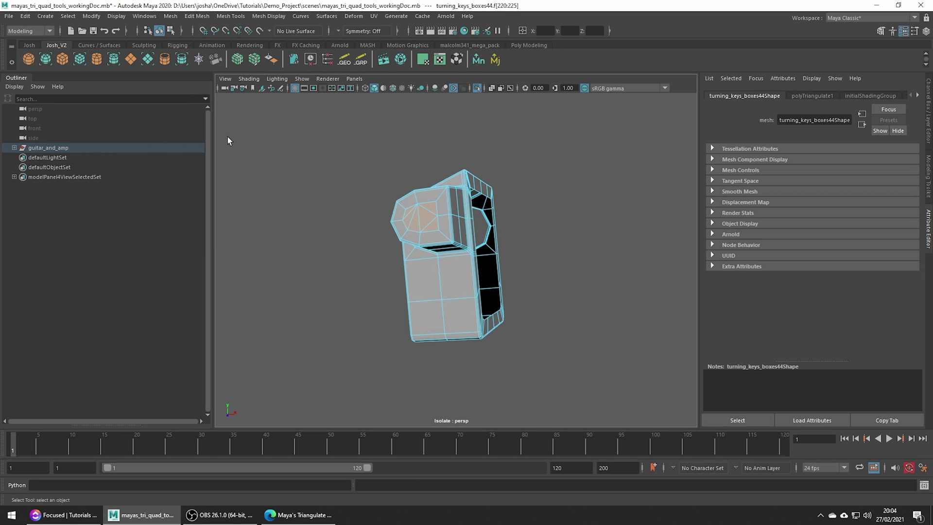
pyautogui.click(173, 17)
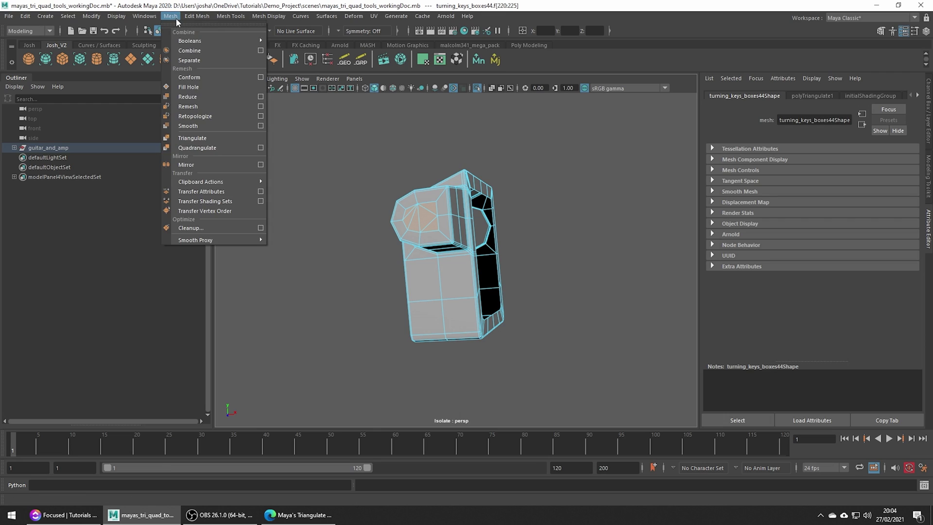
pyautogui.click(236, 148)
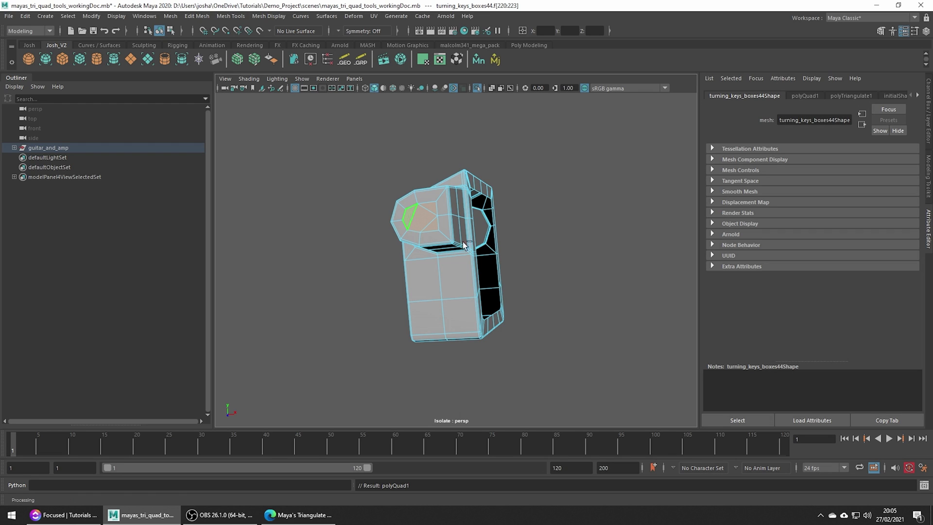
# - Return the box to object mode and end its isolation so the whole guitar is shown
pyautogui.press('3')
pyautogui.hotkey('ctrl', '1')
pyautogui.moveTo(413, 254); pyautogui.dragTo(474, 218, button='right')
pyautogui.click(430, 330)
pyautogui.keyDown('alt'); pyautogui.moveTo(430, 307); pyautogui.dragTo(455, 308); pyautogui.keyUp('alt')
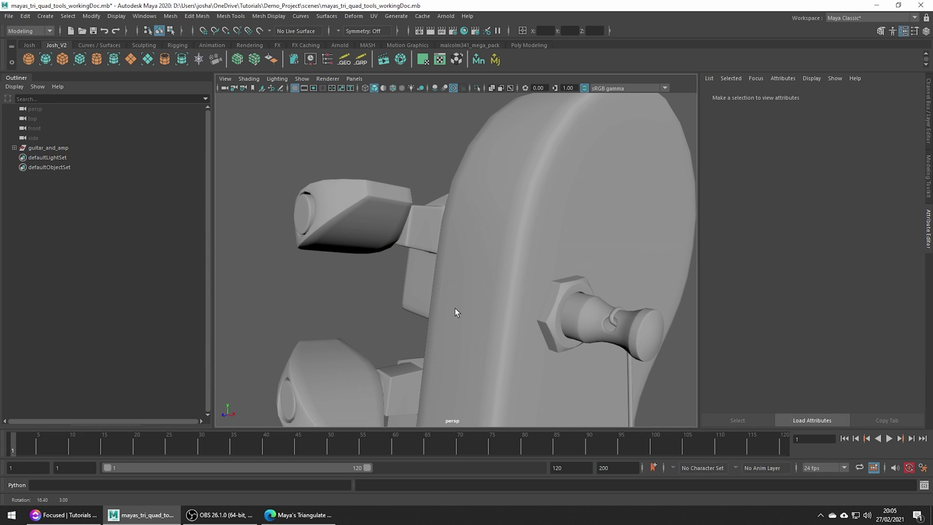
# - Examine the tuning-key box in place on the headstock and the surrounding tuning keys
pyautogui.click(416, 290)
pyautogui.hotkey('ctrl', '1')
pyautogui.hotkey('ctrl', '1')
pyautogui.scroll(-6, 460, 306)
pyautogui.scroll(-6, 460, 306)
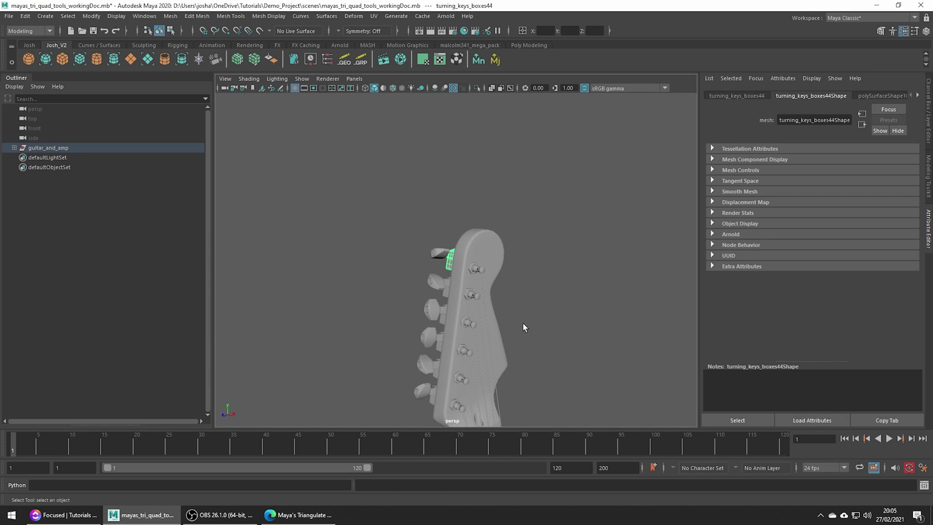
pyautogui.scroll(-3, 523, 323)
pyautogui.click(542, 391)
pyautogui.keyDown('alt'); pyautogui.moveTo(541, 391); pyautogui.dragTo(526, 332, button='middle'); pyautogui.keyUp('alt')
pyautogui.keyDown('alt'); pyautogui.moveTo(477, 329); pyautogui.dragTo(396, 313); pyautogui.keyUp('alt')
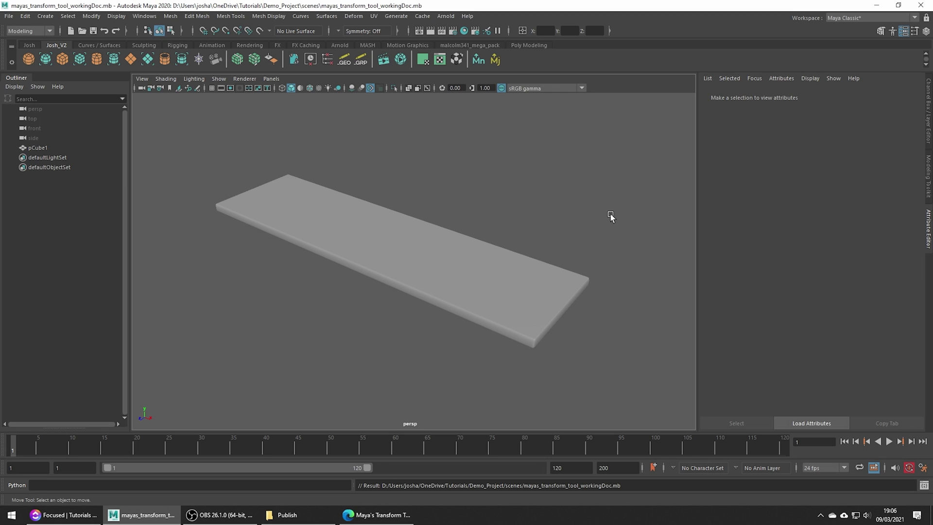
# - Select all vertices of the plank mesh pCube1
pyautogui.moveTo(623, 196); pyautogui.dragTo(198, 316)
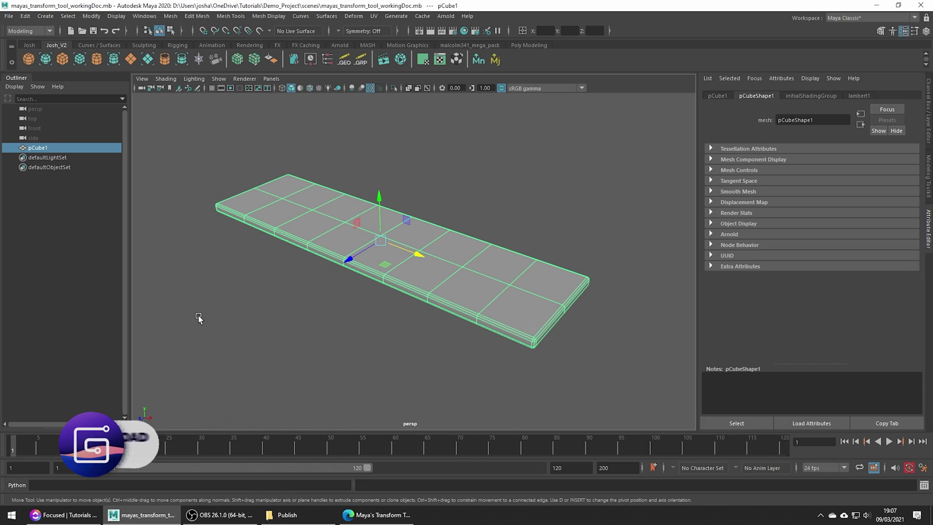
pyautogui.moveTo(409, 250); pyautogui.dragTo(322, 227, button='right')
pyautogui.moveTo(185, 129); pyautogui.dragTo(690, 423)
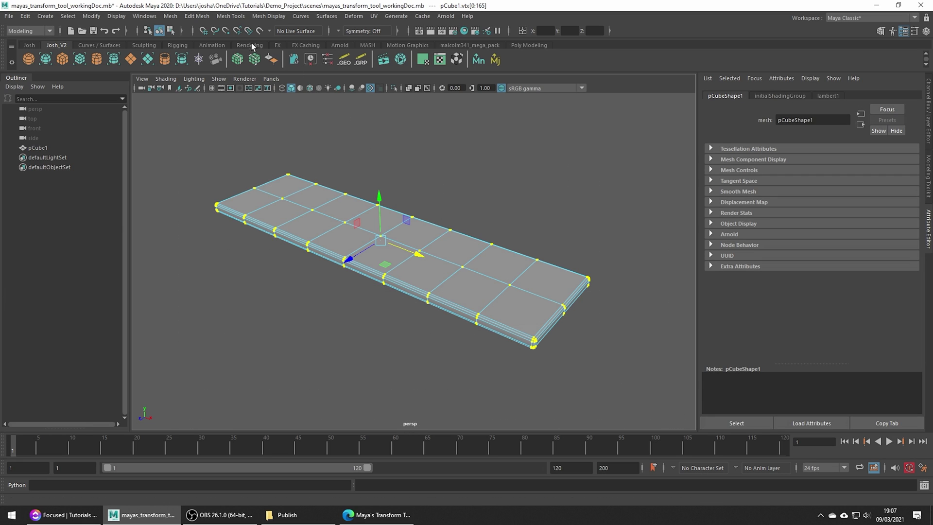
# - Try moving all plank vertices along their normals with Transform, using a local Z translation of about 1.246, and undo the operation
pyautogui.click(211, 18)
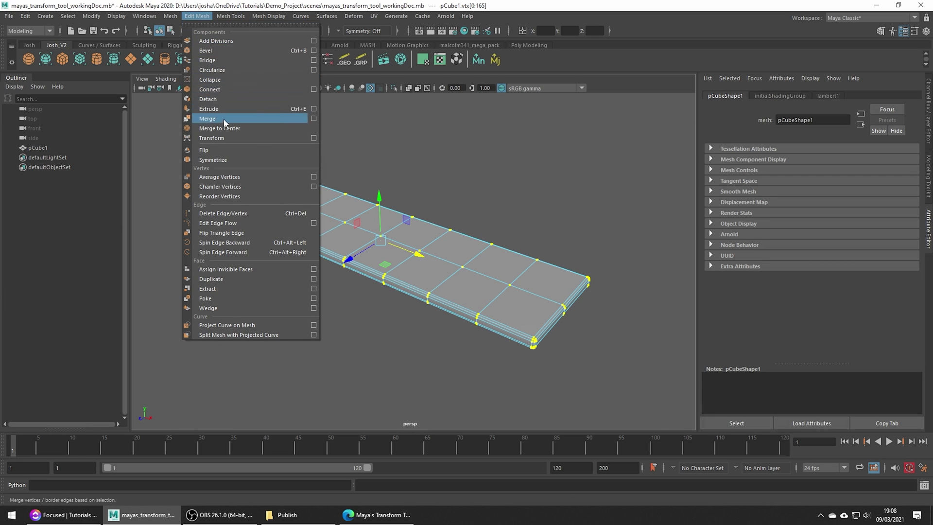
pyautogui.click(225, 138)
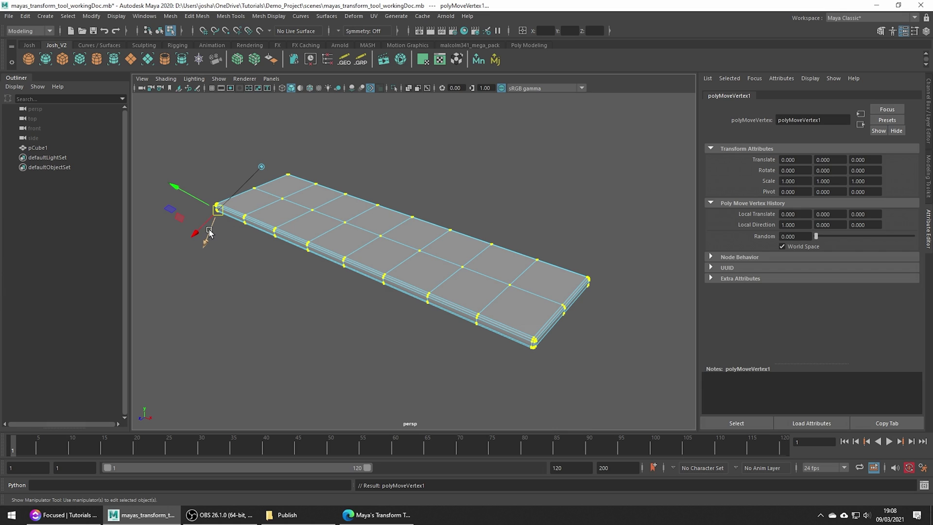
pyautogui.moveTo(209, 233)
pyautogui.mouseDown()
pyautogui.moveTo(183, 267)
pyautogui.moveTo(214, 229)
pyautogui.moveTo(200, 244)
pyautogui.mouseUp()
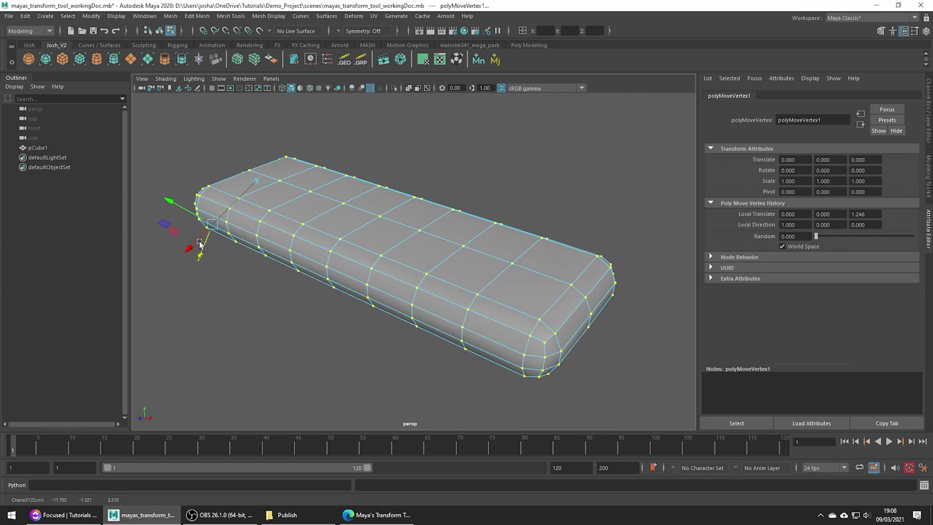
pyautogui.hotkey('ctrl', 'z')
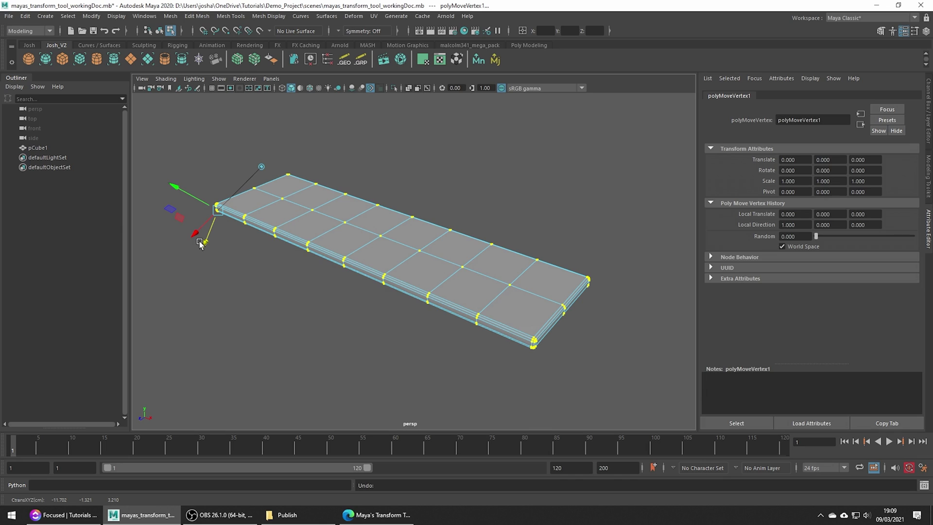
pyautogui.hotkey('ctrl', 'z')
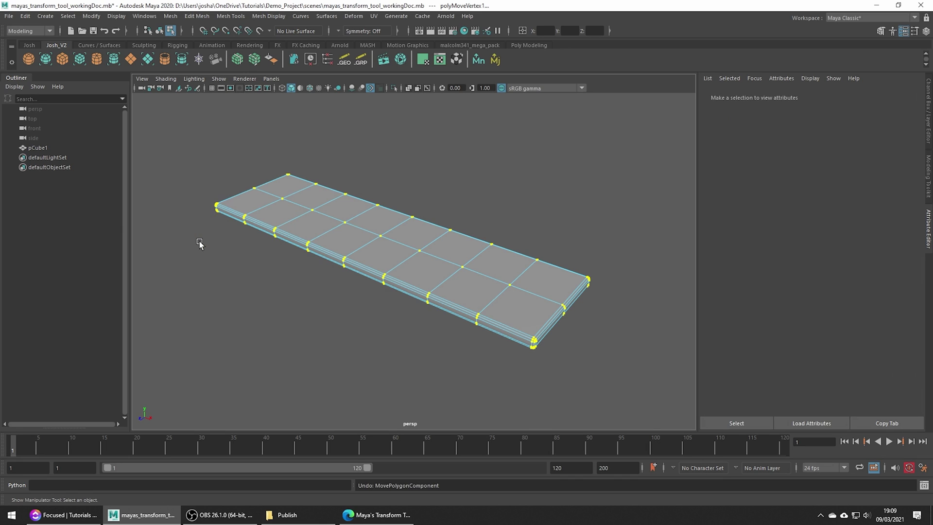
# - Apply Transform to the plank's vertices with Random set to 1.0000 and shift them slightly for an uneven surface
pyautogui.click(197, 16)
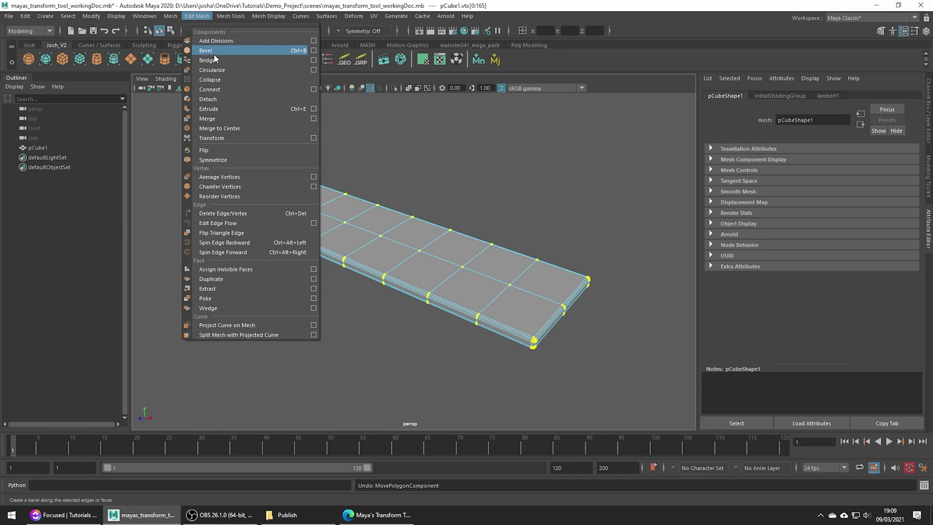
pyautogui.click(314, 137)
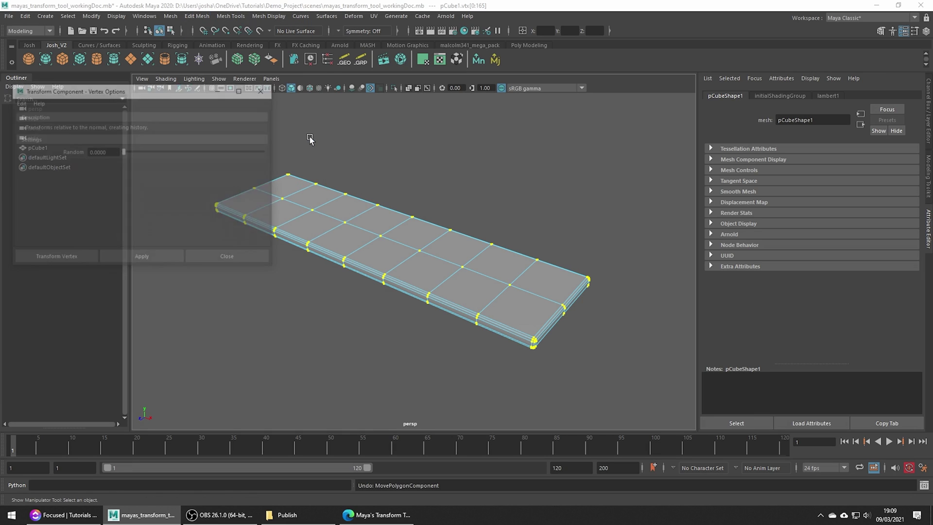
pyautogui.moveTo(125, 152); pyautogui.dragTo(271, 154)
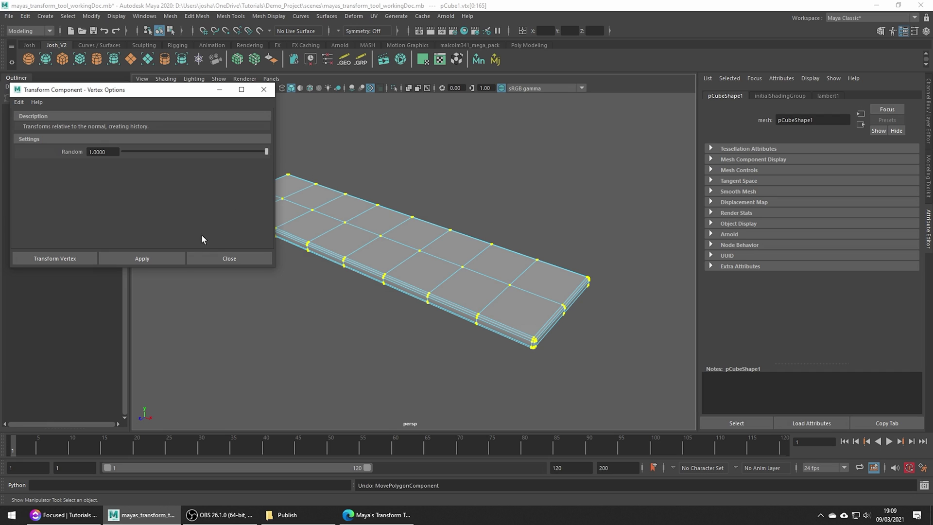
pyautogui.click(173, 255)
pyautogui.click(198, 258)
pyautogui.moveTo(204, 240)
pyautogui.mouseDown()
pyautogui.moveTo(191, 262)
pyautogui.moveTo(207, 243)
pyautogui.mouseUp()
pyautogui.keyDown('alt'); pyautogui.moveTo(250, 230); pyautogui.dragTo(279, 245, button='middle'); pyautogui.keyUp('alt')
pyautogui.keyDown('alt'); pyautogui.moveTo(321, 238); pyautogui.dragTo(367, 200); pyautogui.keyUp('alt')
pyautogui.keyDown('alt'); pyautogui.moveTo(244, 245); pyautogui.dragTo(323, 235, button='middle'); pyautogui.keyUp('alt')
pyautogui.keyDown('alt'); pyautogui.moveTo(324, 235); pyautogui.dragTo(419, 262, button='right'); pyautogui.keyUp('alt')
pyautogui.moveTo(188, 275); pyautogui.dragTo(189, 275)
# - Examine the plank's surface from several angles
pyautogui.keyDown('alt'); pyautogui.moveTo(536, 217); pyautogui.dragTo(501, 242); pyautogui.keyUp('alt')
pyautogui.keyDown('alt'); pyautogui.moveTo(501, 242); pyautogui.dragTo(432, 233, button='right'); pyautogui.keyUp('alt')
pyautogui.keyDown('alt'); pyautogui.moveTo(492, 245); pyautogui.dragTo(397, 226, button='middle'); pyautogui.keyUp('alt')
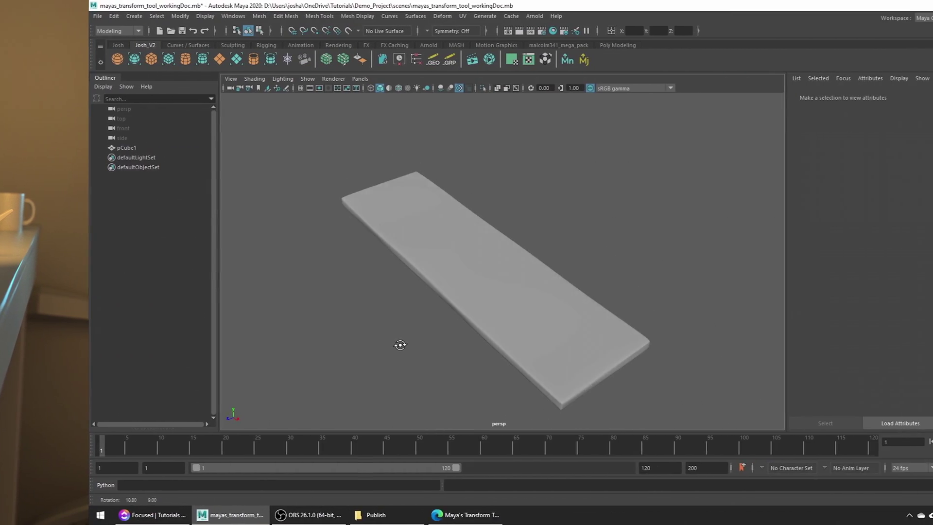
pyautogui.keyDown('alt'); pyautogui.moveTo(400, 345); pyautogui.dragTo(323, 331); pyautogui.keyUp('alt')
pyautogui.keyDown('alt'); pyautogui.moveTo(324, 331); pyautogui.dragTo(374, 339, button='right'); pyautogui.keyUp('alt')
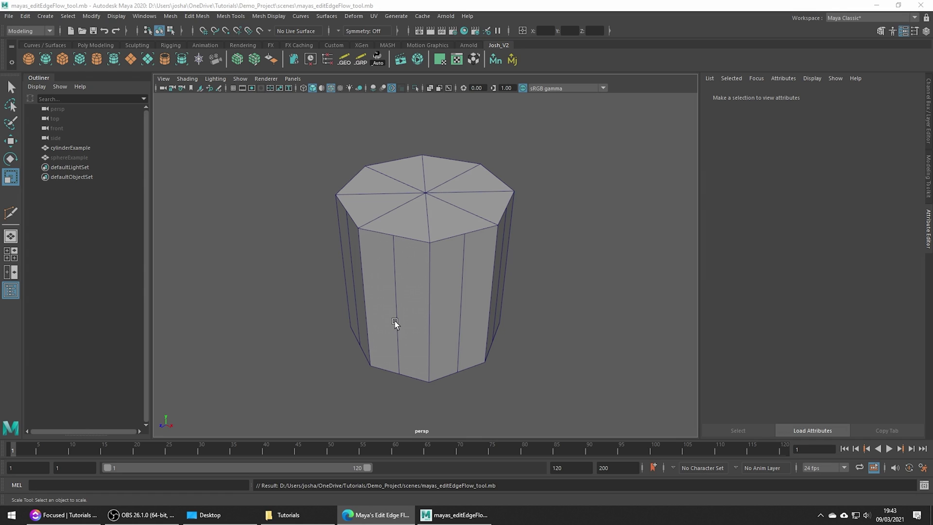
# - Preview the cylinder with smooth mesh display from several angles and restore its unsmoothed display
pyautogui.keyDown('alt'); pyautogui.moveTo(398, 312); pyautogui.dragTo(398, 322); pyautogui.keyUp('alt')
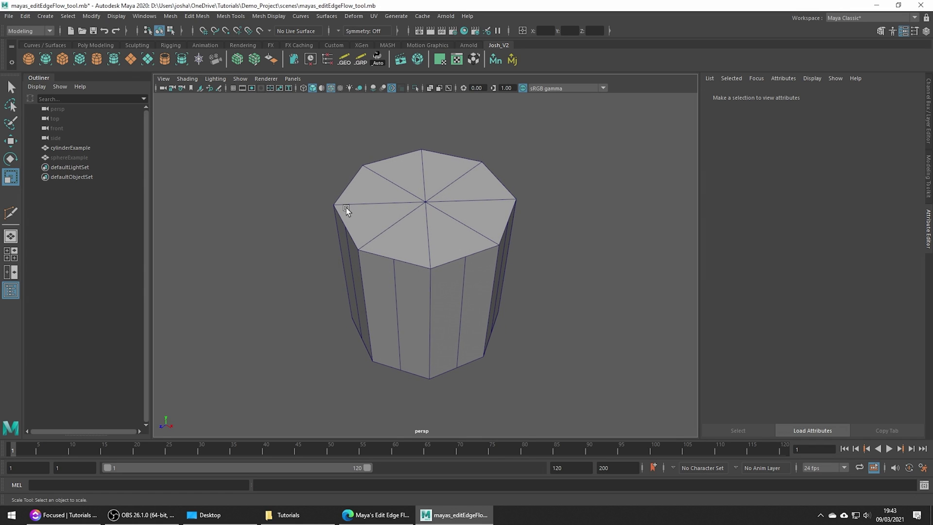
pyautogui.click(500, 238)
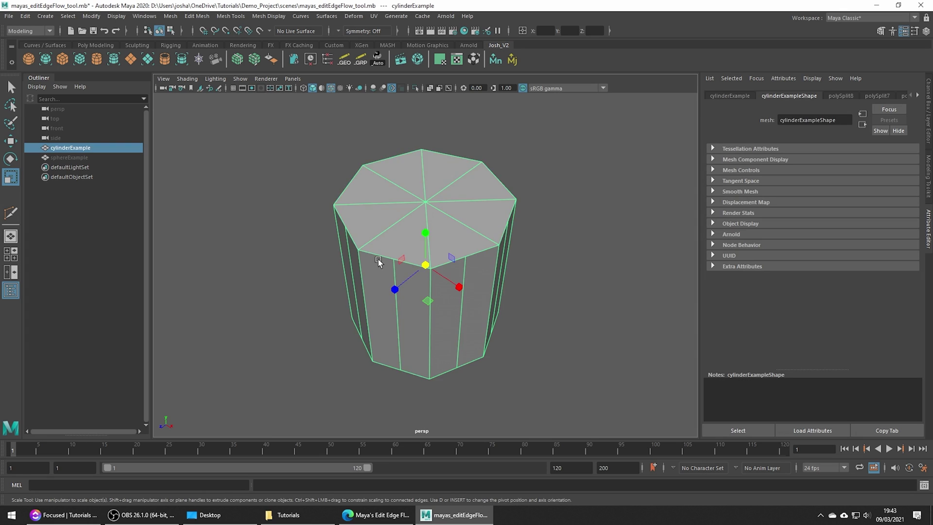
pyautogui.press('3')
pyautogui.click(558, 290)
pyautogui.keyDown('alt'); pyautogui.moveTo(559, 290); pyautogui.dragTo(347, 279); pyautogui.keyUp('alt')
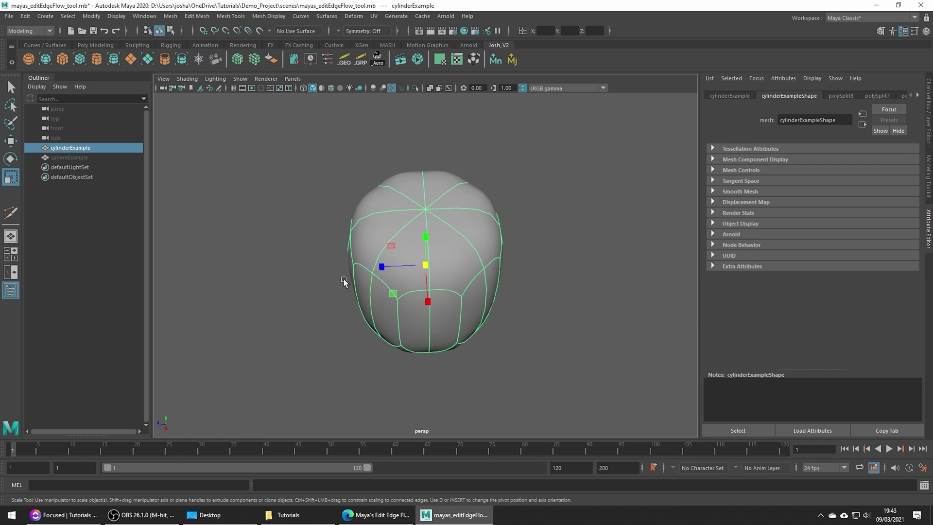
pyautogui.press('1')
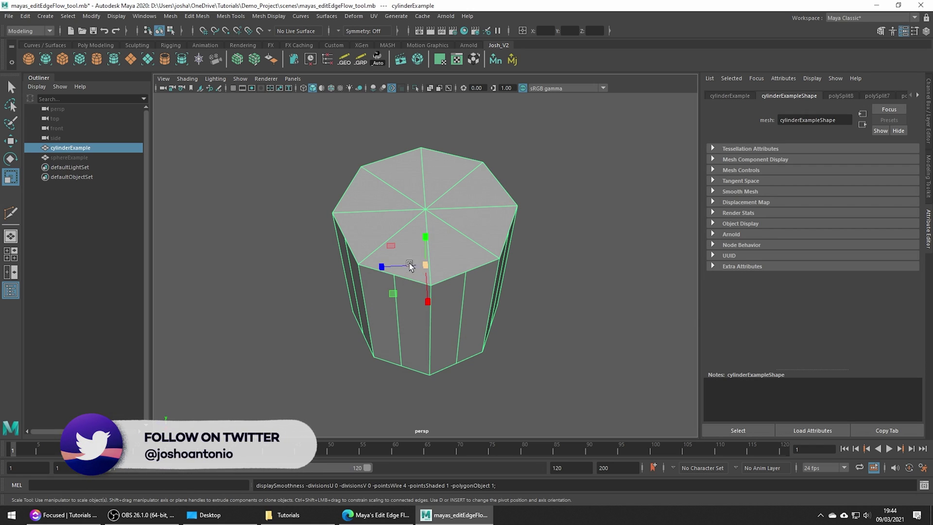
# - Select the vertical edges running down the middle of each flat side all around the cylinder
pyautogui.moveTo(416, 246); pyautogui.dragTo(415, 221, button='right')
pyautogui.click(396, 305)
pyautogui.press('q')
pyautogui.keyDown('alt'); pyautogui.moveTo(572, 318); pyautogui.dragTo(462, 294); pyautogui.keyUp('alt')
pyautogui.keyDown('shift'); pyautogui.click(439, 291); pyautogui.keyUp('shift')
pyautogui.keyDown('shift'); pyautogui.click(487, 271); pyautogui.keyUp('shift')
pyautogui.keyDown('alt'); pyautogui.moveTo(617, 295); pyautogui.dragTo(491, 295); pyautogui.keyUp('alt')
pyautogui.keyDown('shift'); pyautogui.click(465, 295); pyautogui.keyUp('shift')
pyautogui.keyDown('alt'); pyautogui.moveTo(563, 297); pyautogui.dragTo(524, 298); pyautogui.keyUp('alt')
pyautogui.keyDown('shift'); pyautogui.click(480, 288); pyautogui.keyUp('shift')
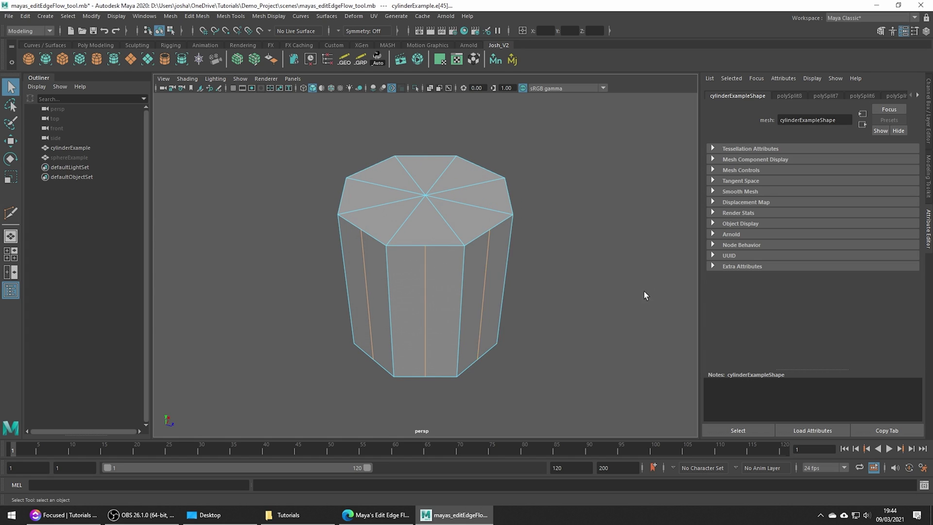
pyautogui.keyDown('alt'); pyautogui.moveTo(645, 292); pyautogui.dragTo(527, 292); pyautogui.keyUp('alt')
pyautogui.keyDown('shift'); pyautogui.click(460, 283); pyautogui.keyUp('shift')
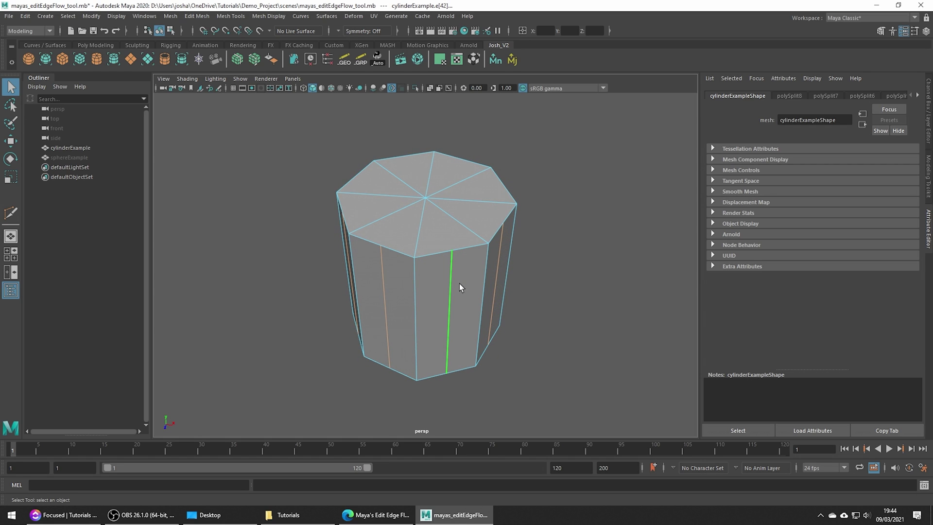
# - Apply Edit Edge Flow to the selected edges with Adjust Edge Flow at 1.000, and return the cylinder to object mode
pyautogui.click(204, 17)
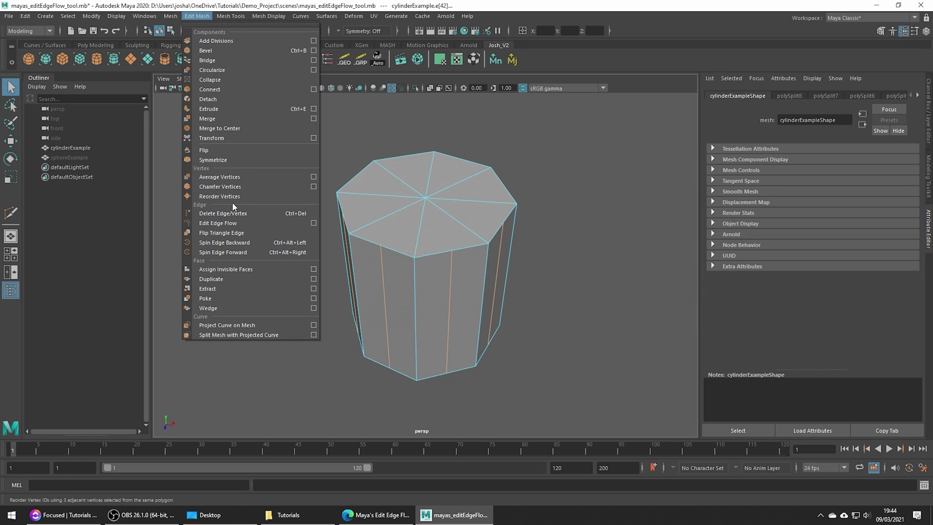
pyautogui.click(235, 224)
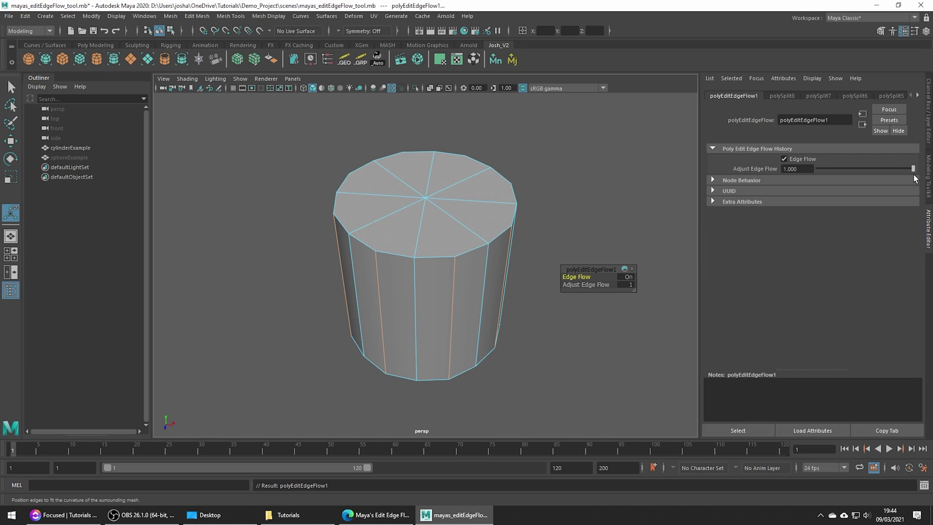
pyautogui.moveTo(913, 169)
pyautogui.mouseDown()
pyautogui.moveTo(801, 170)
pyautogui.moveTo(927, 173)
pyautogui.mouseUp()
pyautogui.moveTo(453, 216); pyautogui.dragTo(510, 202, button='right')
pyautogui.press('t')
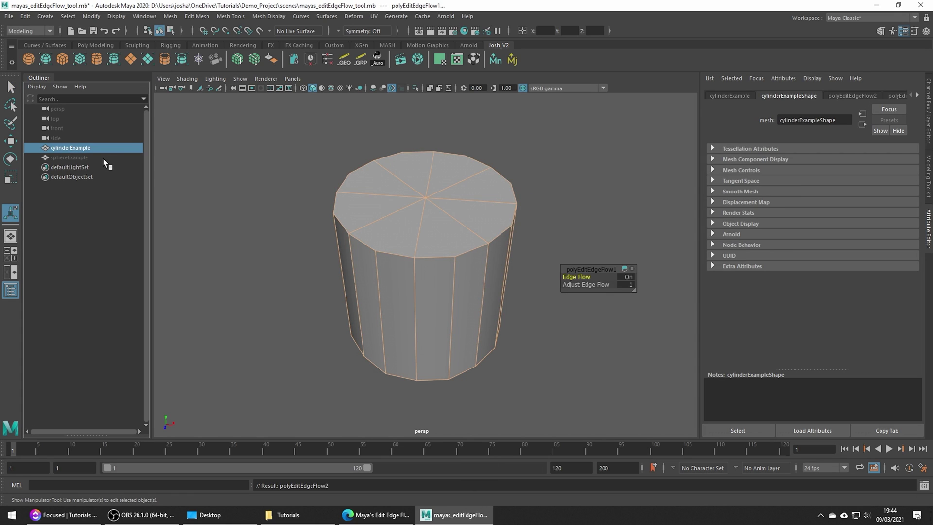
# - Hide cylinderExample and show sphereExample
pyautogui.press('h')
pyautogui.click(92, 156)
pyautogui.press('h')
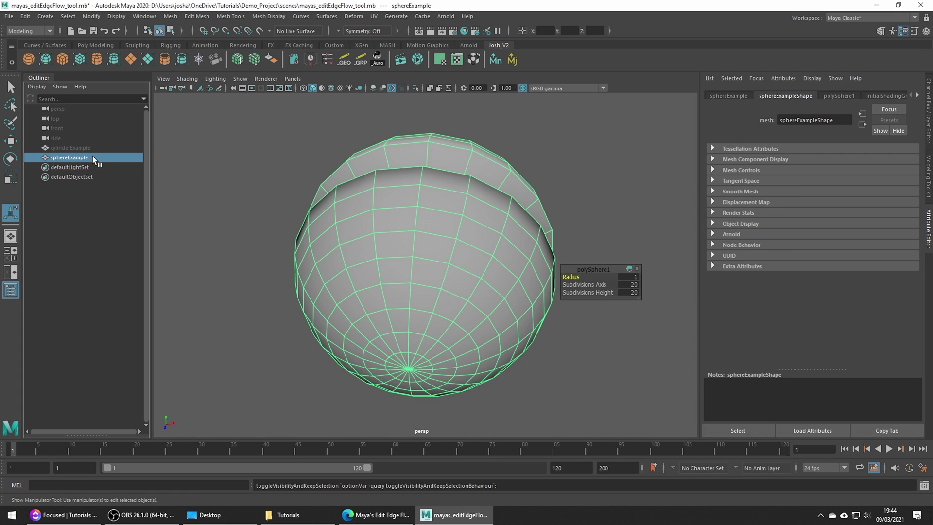
# - Select the edge loop along the sunken groove of sphereExample and apply Edit Edge Flow to it
pyautogui.keyDown('alt'); pyautogui.moveTo(473, 274); pyautogui.dragTo(381, 277); pyautogui.keyUp('alt')
pyautogui.moveTo(394, 230); pyautogui.dragTo(391, 175, button='right')
pyautogui.click(430, 232)
pyautogui.doubleClick(430, 232)
pyautogui.click(203, 18)
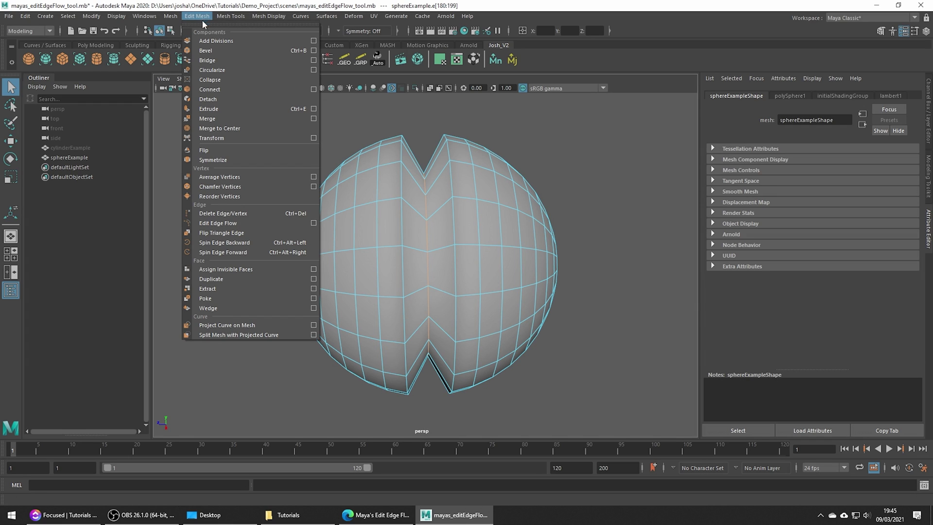
pyautogui.click(263, 228)
pyautogui.keyDown('alt'); pyautogui.moveTo(262, 227); pyautogui.dragTo(336, 210); pyautogui.keyUp('alt')
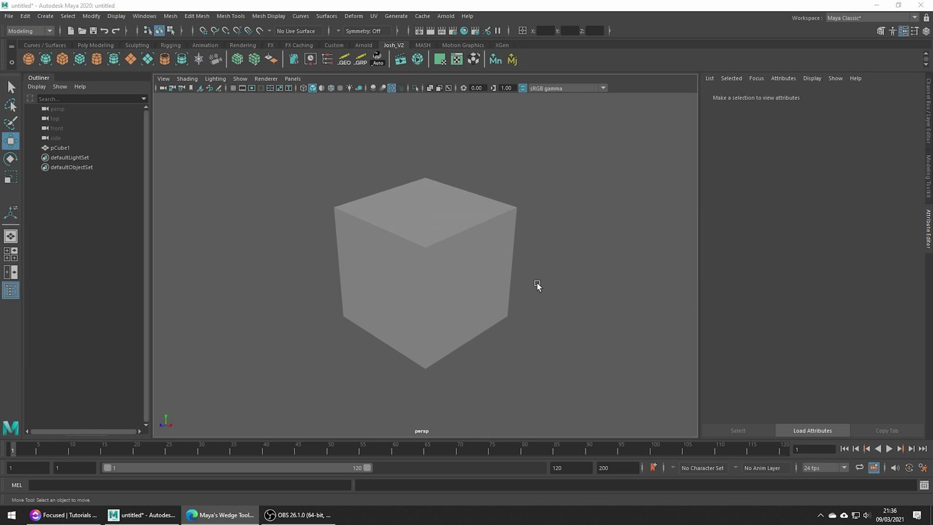
# - Select the top face of pCube1 together with its front-right border edge as the wedge's pivot
pyautogui.click(450, 226)
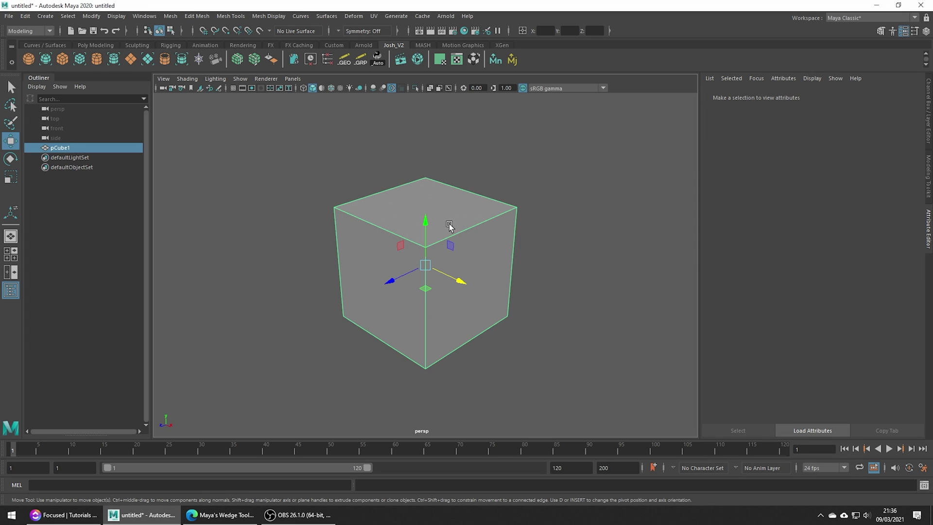
pyautogui.moveTo(449, 222); pyautogui.dragTo(501, 232, button='right')
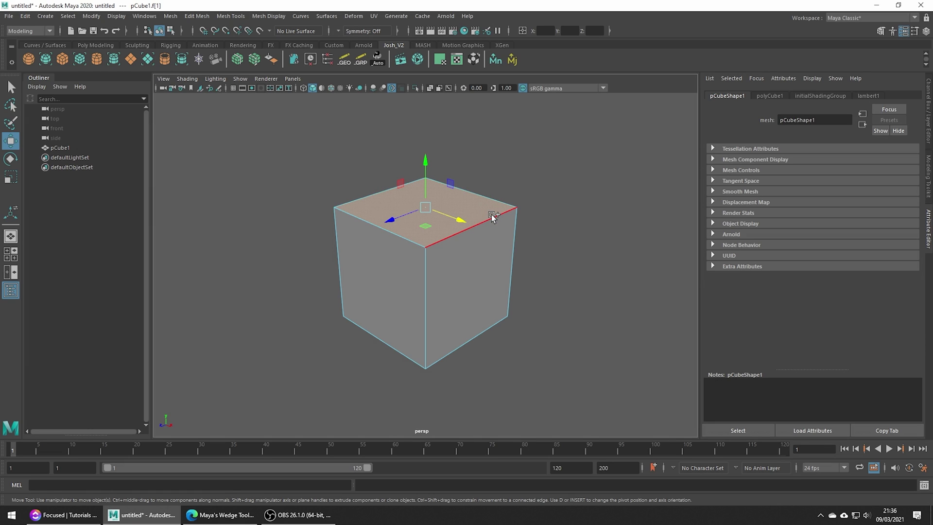
pyautogui.keyDown('shift'); pyautogui.click(492, 217); pyautogui.keyUp('shift')
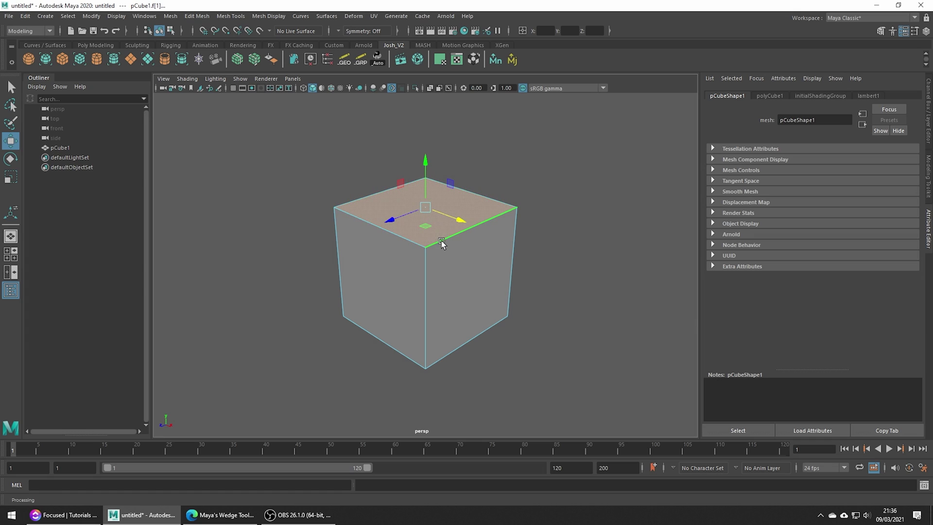
# - Apply Wedge Face to the cube's selected top face and edge, and adjust the wedge's divisions
pyautogui.keyDown('alt'); pyautogui.moveTo(510, 250); pyautogui.dragTo(563, 252); pyautogui.keyUp('alt')
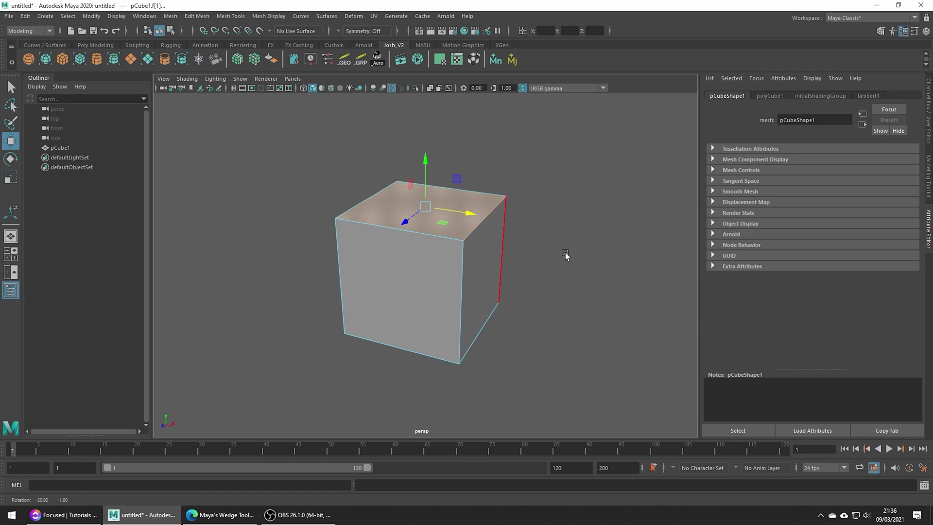
pyautogui.keyDown('shift'); pyautogui.rightClick(571, 186); pyautogui.keyUp('shift')
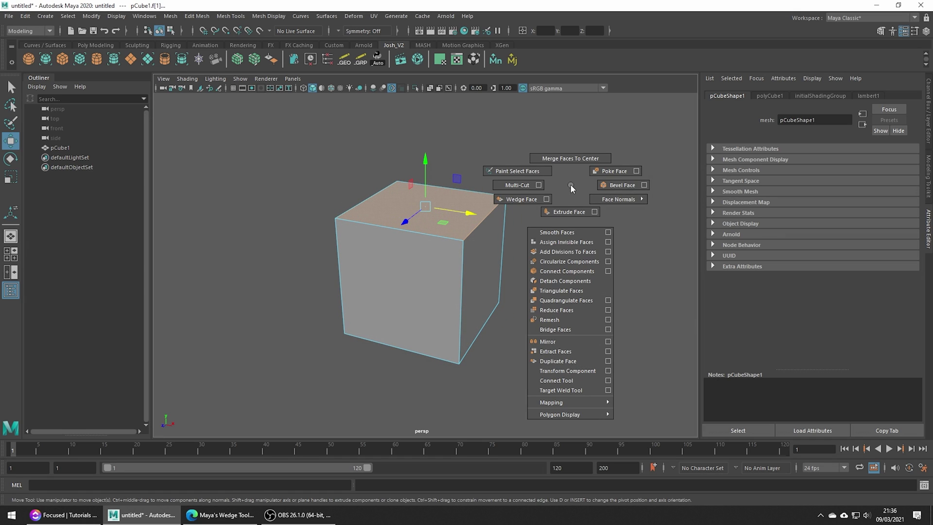
pyautogui.keyDown('shift'); pyautogui.moveTo(570, 185); pyautogui.dragTo(520, 199, button='right'); pyautogui.keyUp('shift')
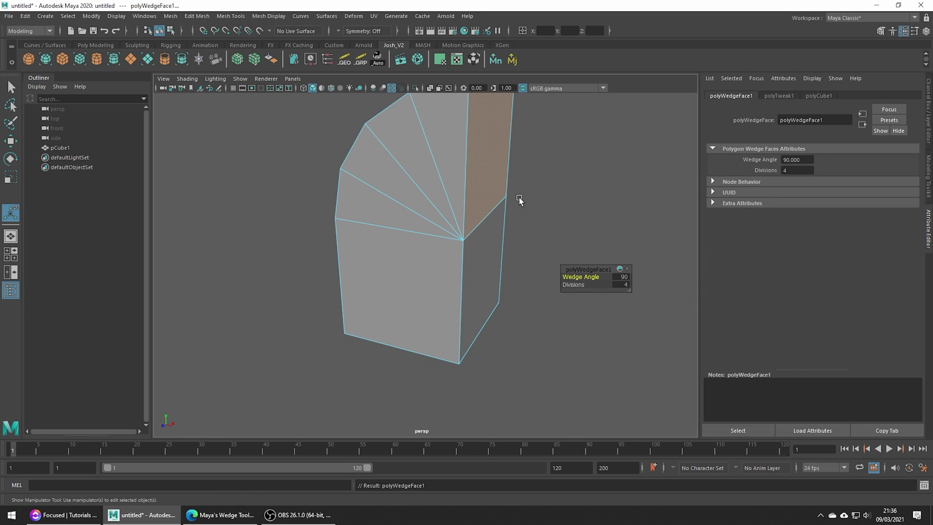
pyautogui.keyDown('alt'); pyautogui.moveTo(519, 199); pyautogui.dragTo(480, 242, button='middle'); pyautogui.keyUp('alt')
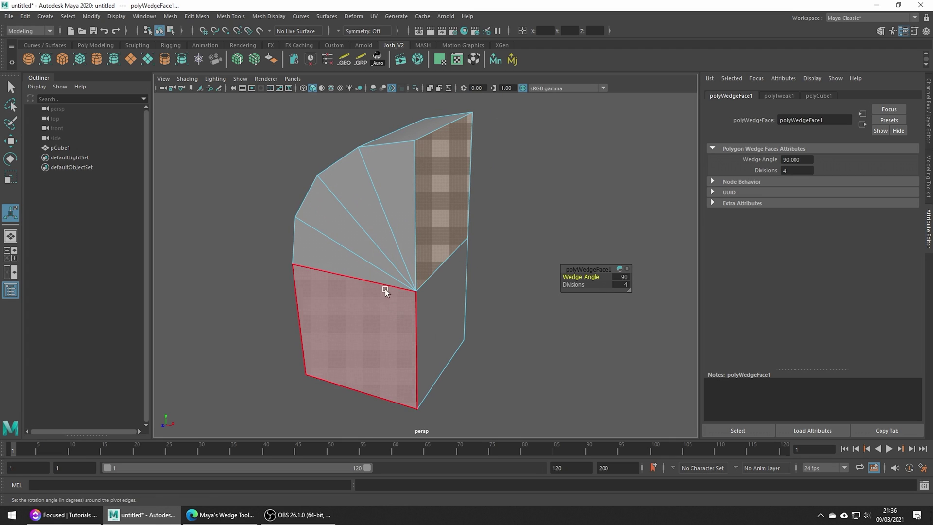
pyautogui.moveTo(574, 285); pyautogui.dragTo(602, 284)
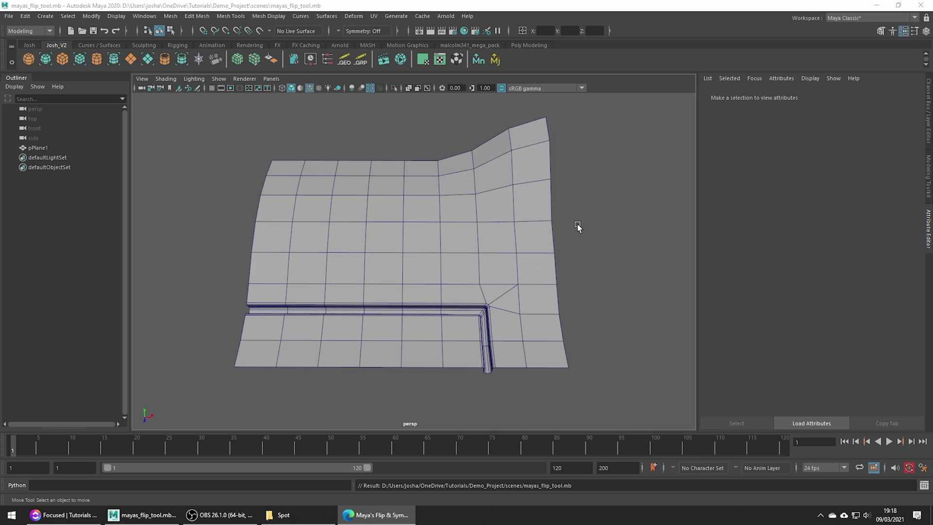
# - Select the raised vertices in the upper-right corner of pPlane1 and flip them across the central vertical edge line
pyautogui.click(349, 290)
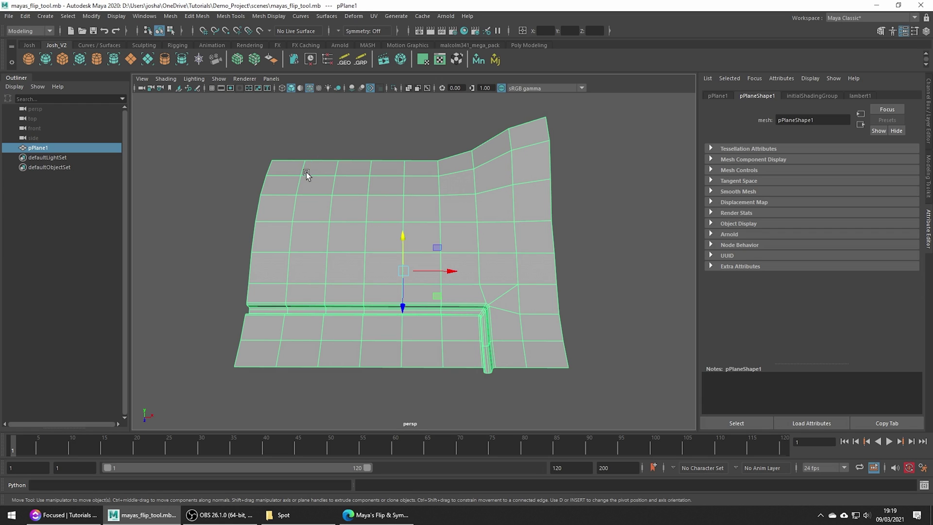
pyautogui.moveTo(471, 180); pyautogui.dragTo(423, 183, button='right')
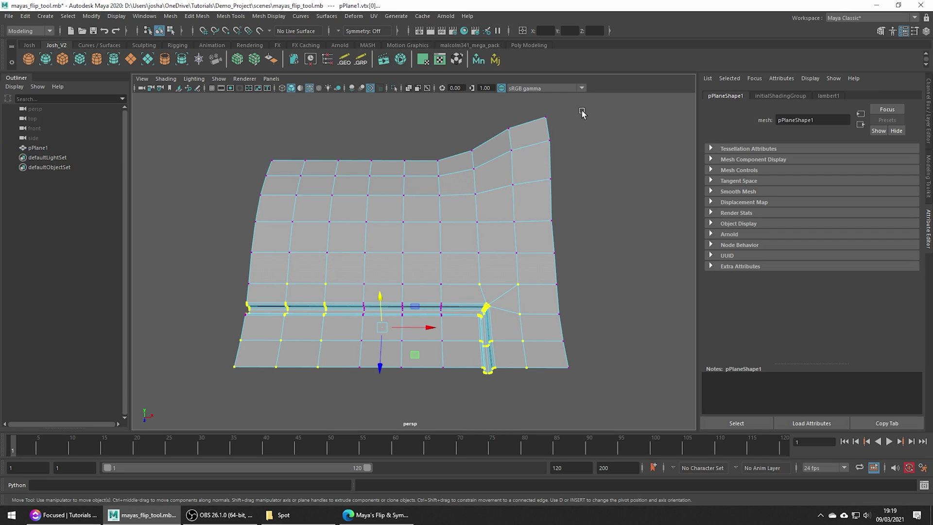
pyautogui.moveTo(583, 111); pyautogui.dragTo(430, 229)
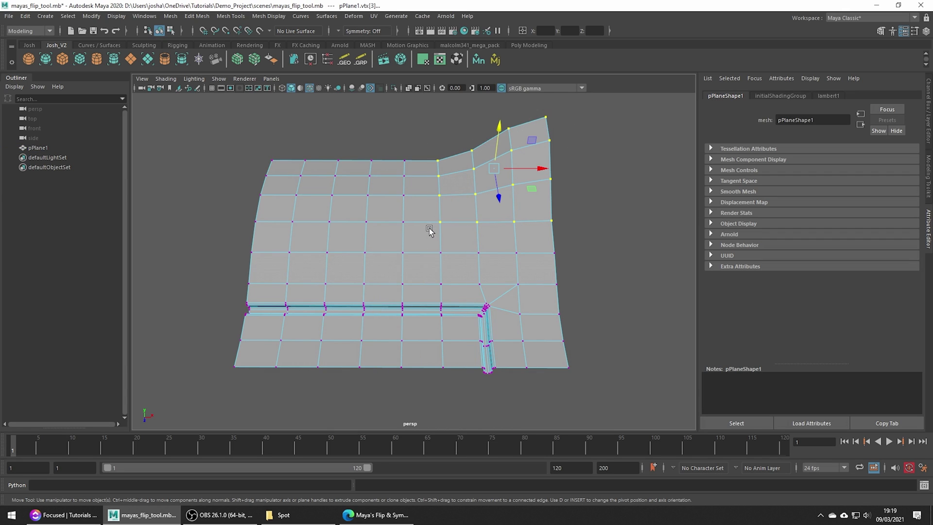
pyautogui.click(195, 17)
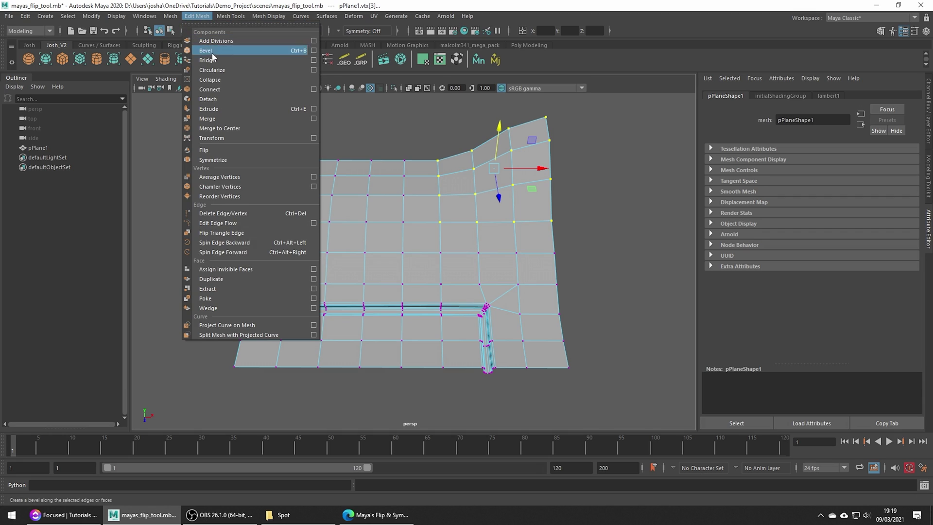
pyautogui.click(220, 151)
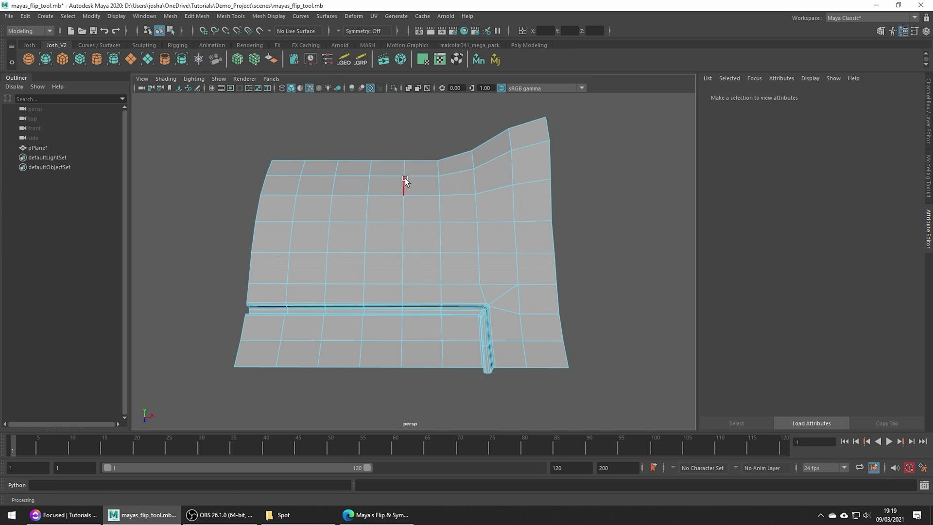
pyautogui.click(404, 216)
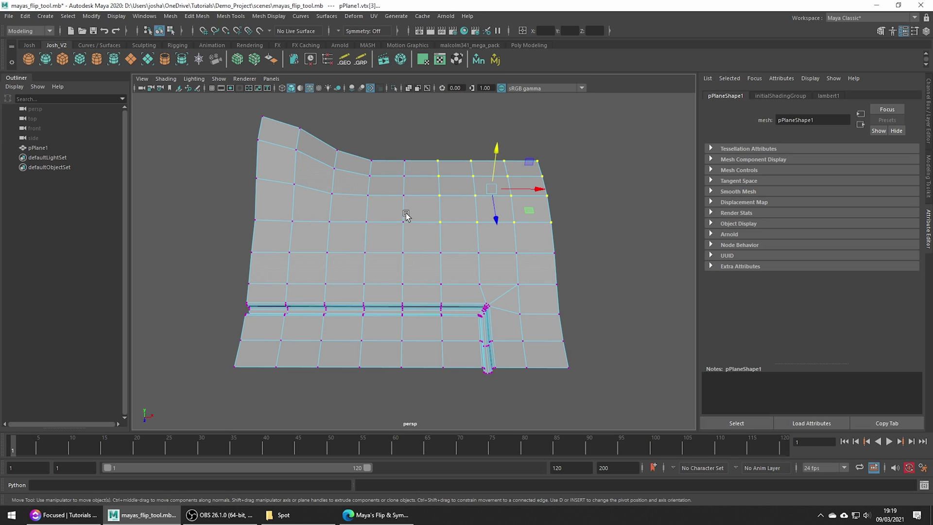
# - Try flipping the raised upper-left vertices of pPlane1 across a horizontal edge in the middle of the mesh, and undo it
pyautogui.moveTo(248, 103); pyautogui.dragTo(377, 231)
pyautogui.click(197, 16)
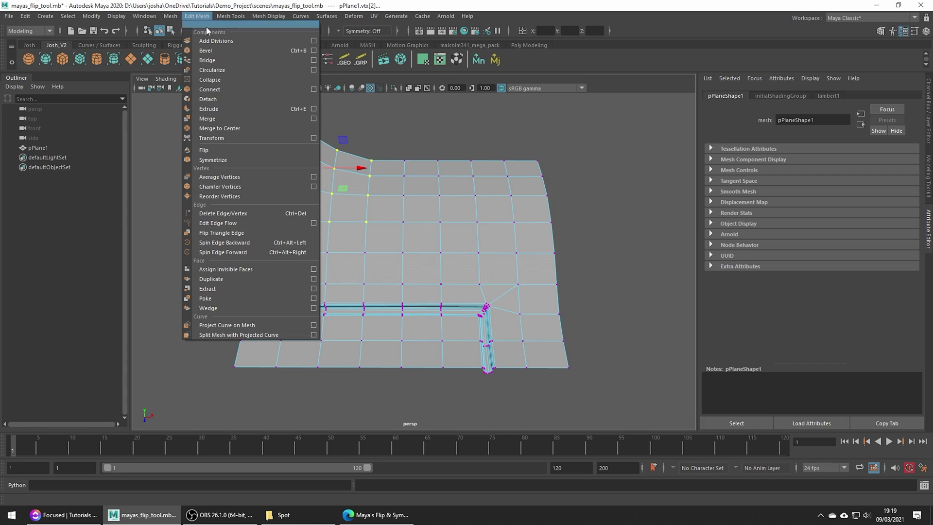
pyautogui.click(217, 151)
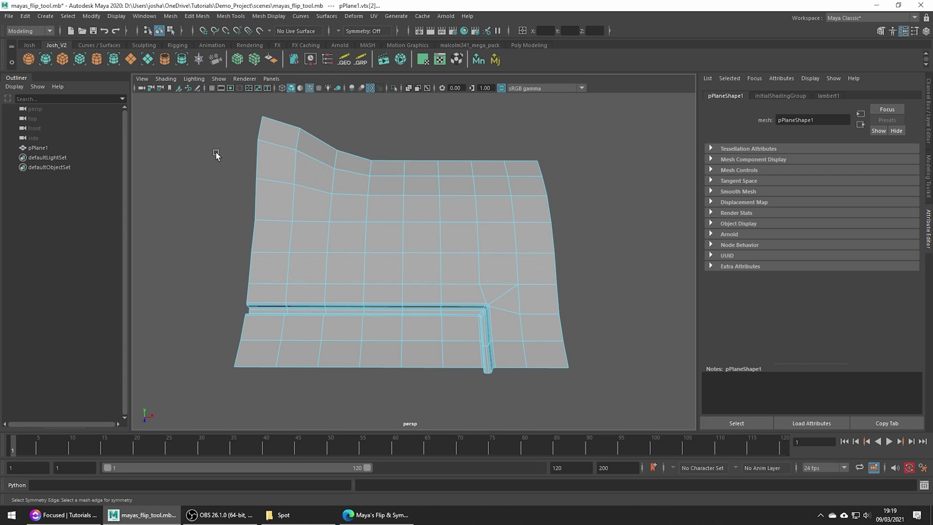
pyautogui.click(312, 252)
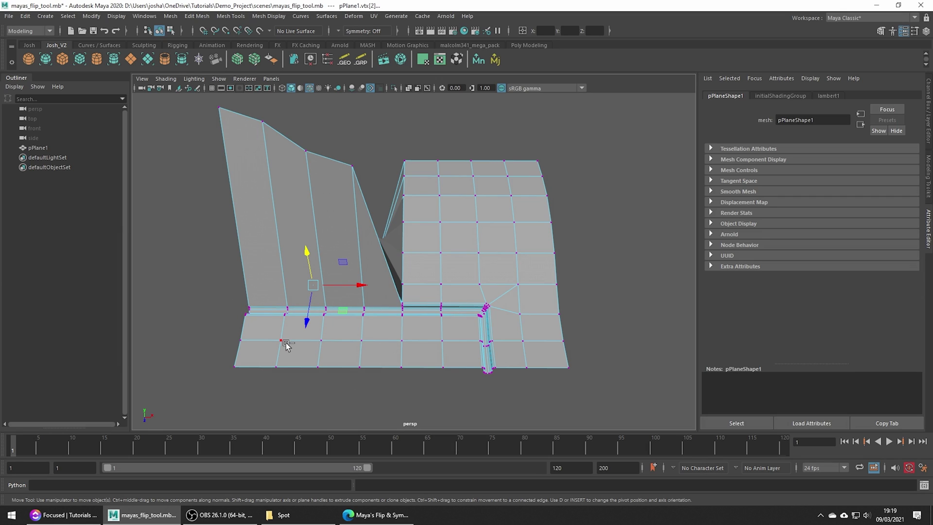
pyautogui.hotkey('ctrl', 'z')
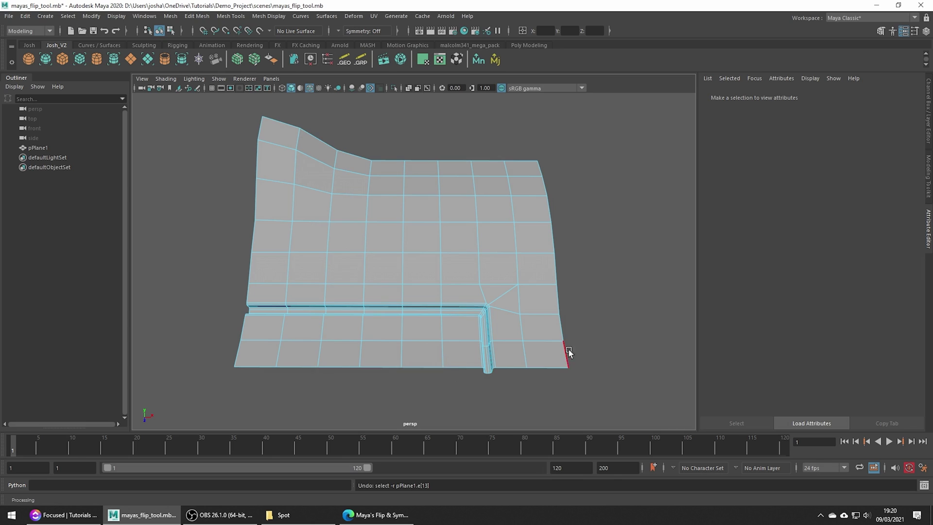
# - Select the raised upper-left vertices of pPlane1 and symmetrize them across the central vertical edge line
pyautogui.click(464, 340)
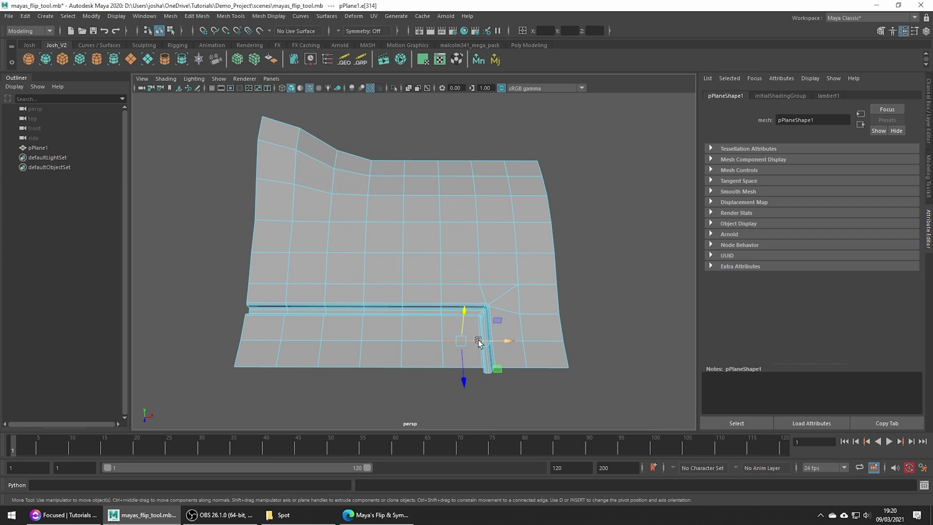
pyautogui.moveTo(428, 243); pyautogui.dragTo(382, 240, button='right')
pyautogui.moveTo(284, 136); pyautogui.dragTo(381, 229)
pyautogui.click(198, 16)
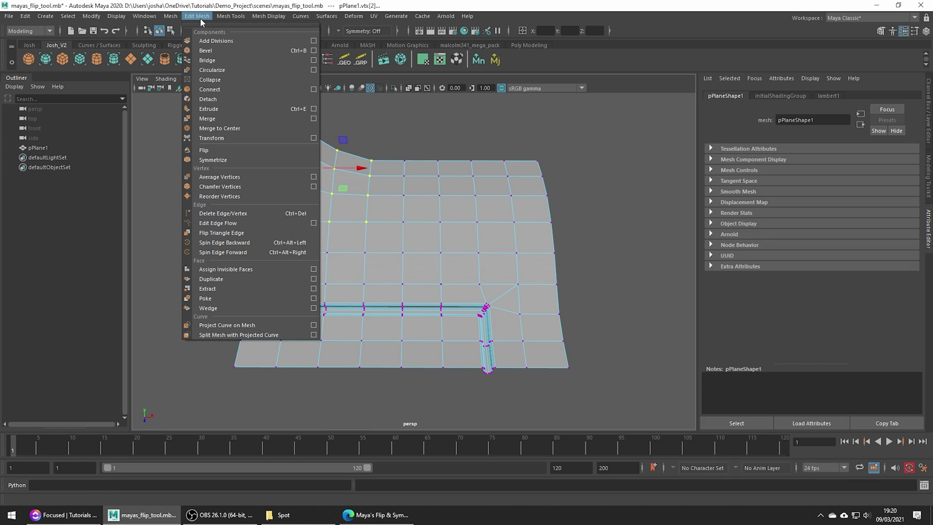
pyautogui.click(240, 159)
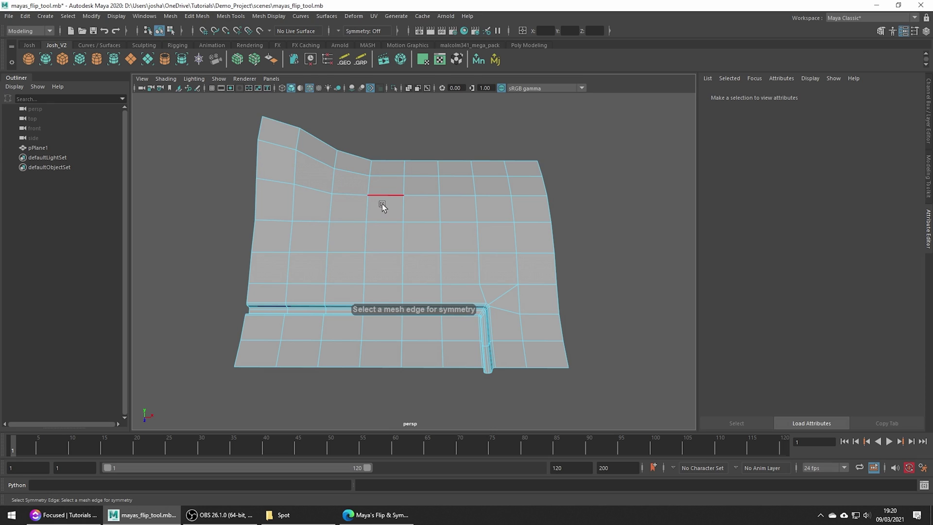
pyautogui.click(402, 208)
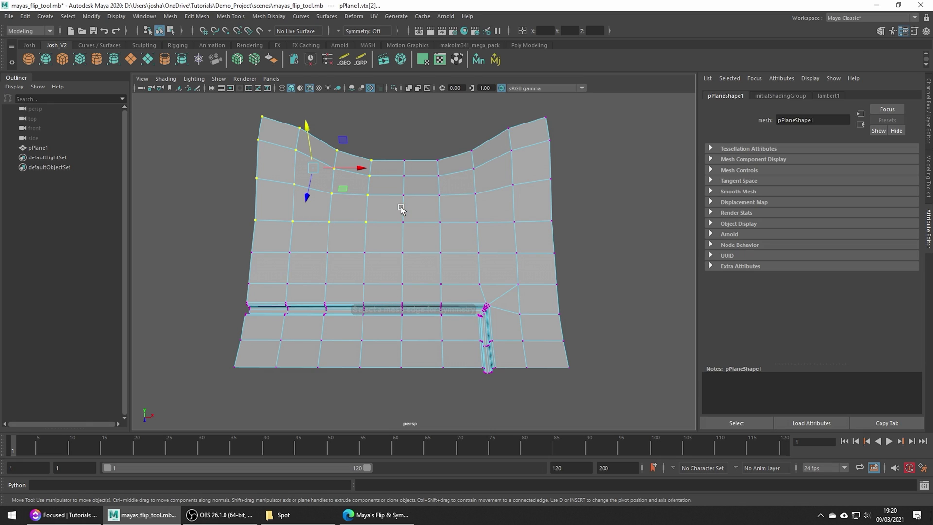